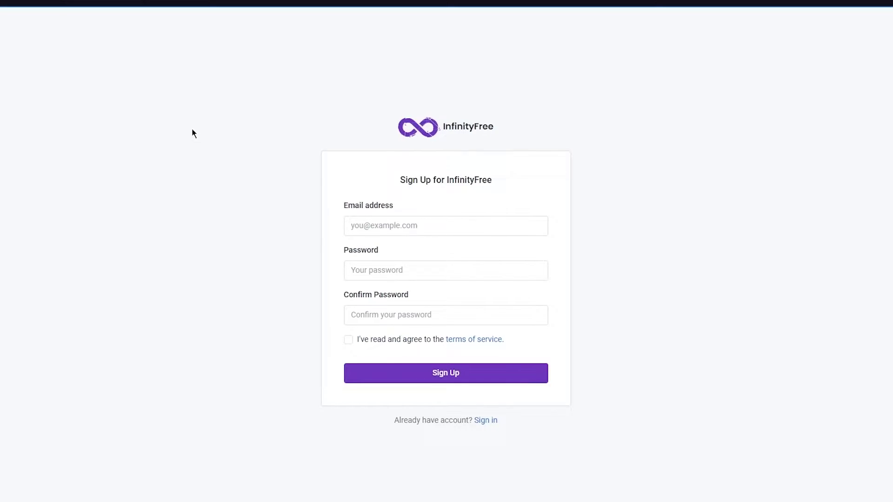
# - Paste the email address into the sign-up form's email field
pyautogui.click(437, 228)
pyautogui.click(428, 233)
pyautogui.rightClick(426, 234)
pyautogui.click(492, 322)
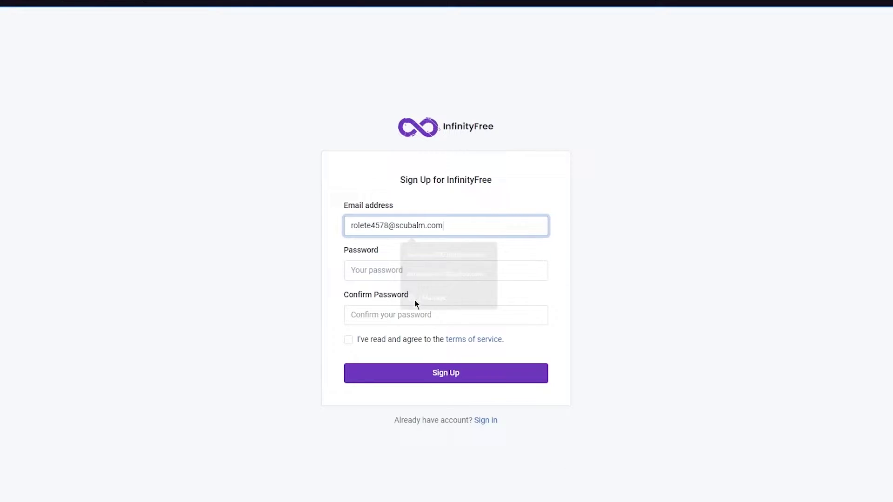
# - Enter and confirm the account password, then agree to the terms of service
pyautogui.click(404, 279)
pyautogui.write('a')
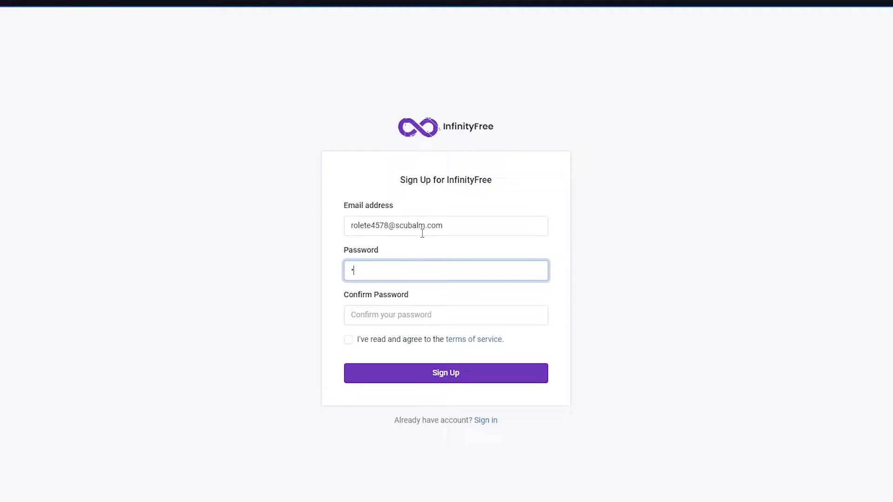
pyautogui.write('aaaaaaa')
pyautogui.click(440, 309)
pyautogui.write('a')
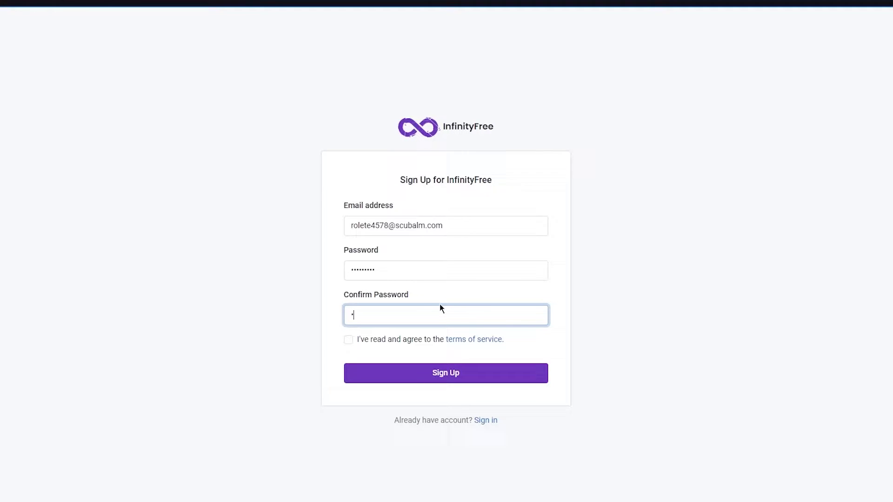
pyautogui.write('aaaaaaaa')
pyautogui.click(354, 342)
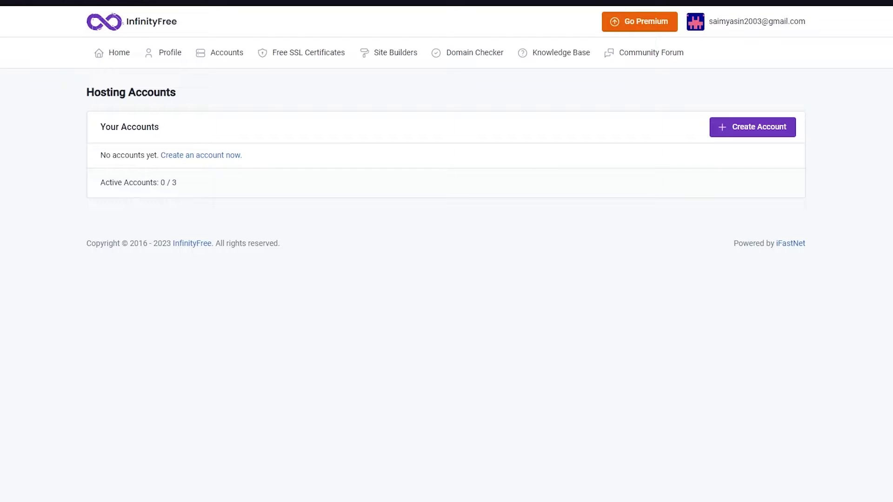
# - Start creating a new hosting account from the empty Hosting Accounts page
pyautogui.click(778, 125)
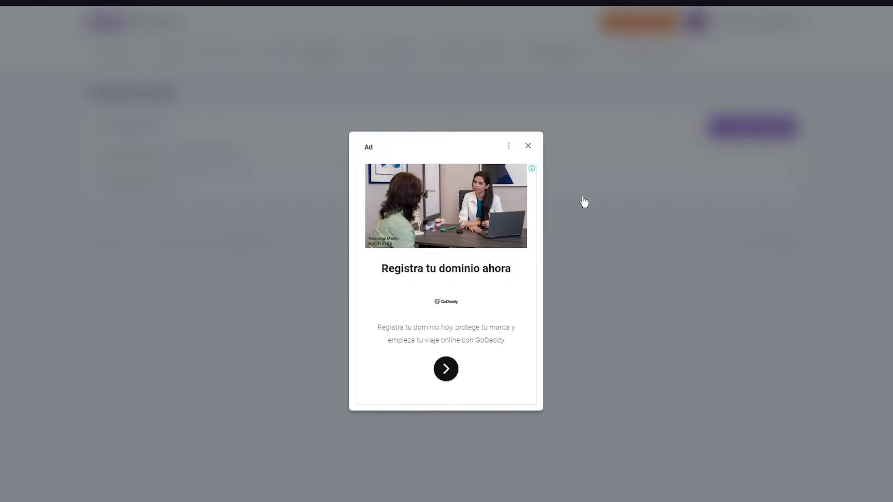
# - Close the ad, keep the free Subdomain option, and enter john.laheyy as the subdomain
pyautogui.click(528, 146)
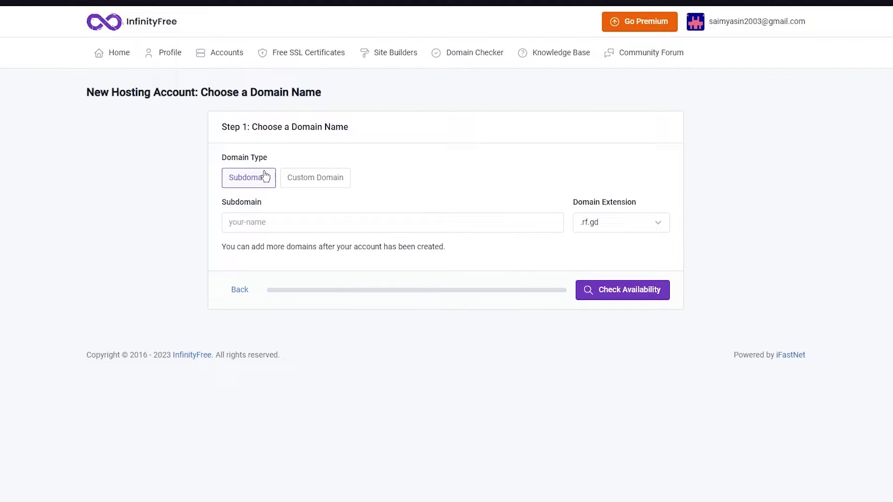
pyautogui.click(329, 178)
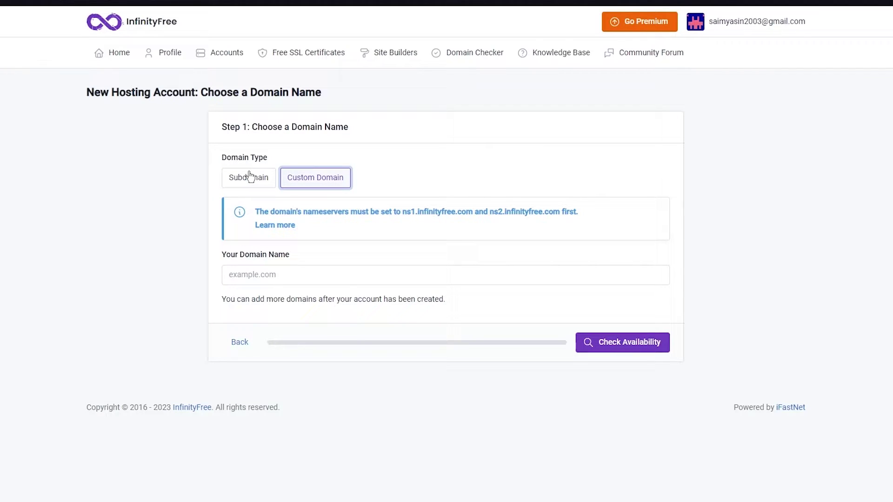
pyautogui.click(251, 178)
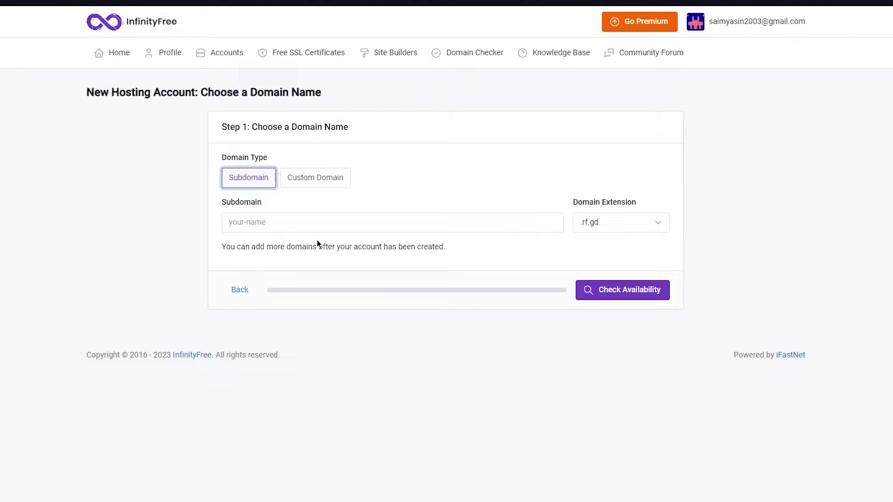
pyautogui.click(270, 231)
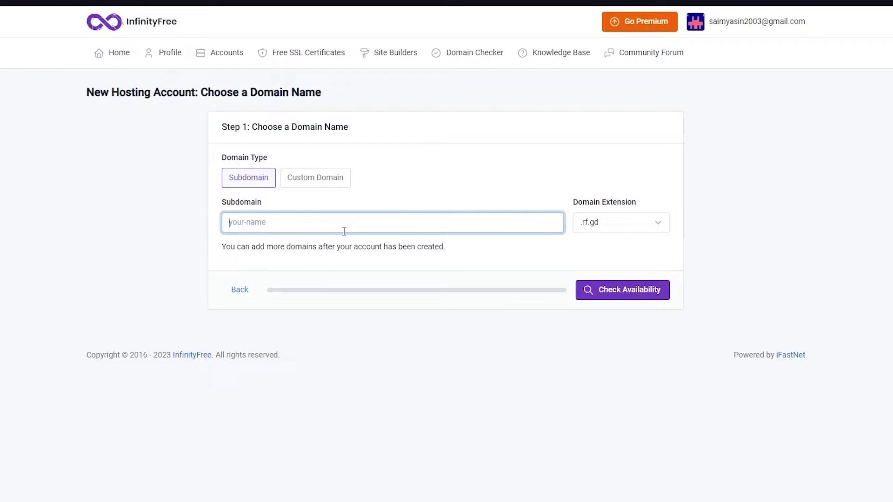
pyautogui.write('john.laheyy')
# - Pick .42web.io as the domain extension and check availability
pyautogui.click(612, 219)
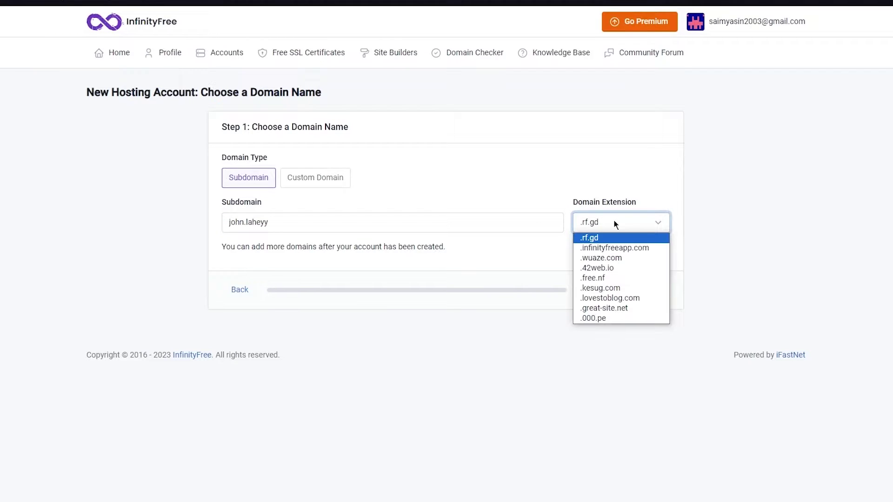
pyautogui.click(616, 269)
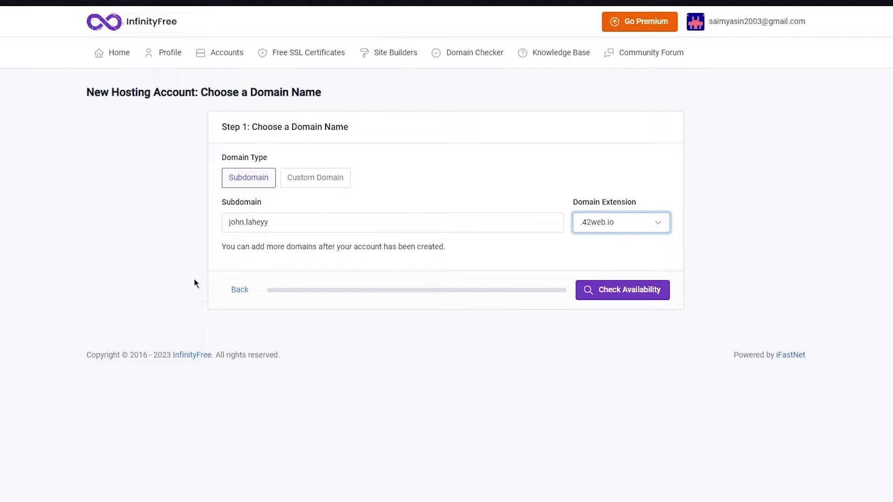
pyautogui.click(618, 294)
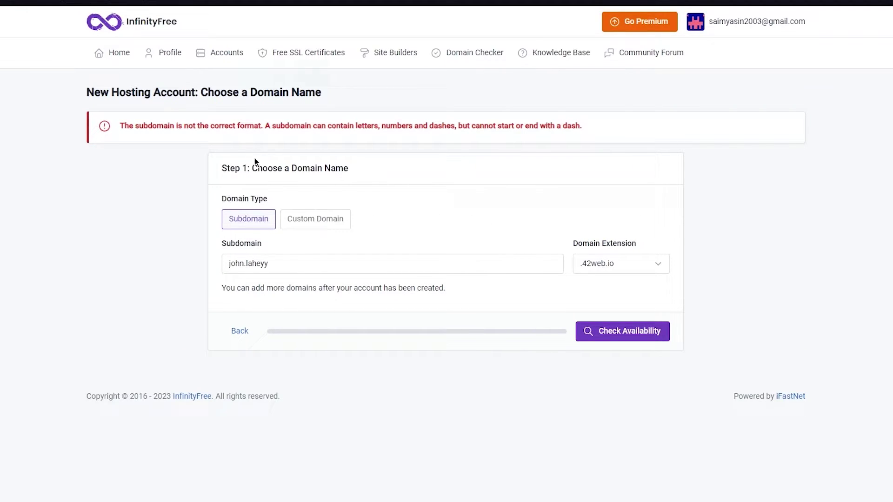
# - Shorten the subdomain to john, then change it to johngyughgj until it is available
pyautogui.click(307, 263)
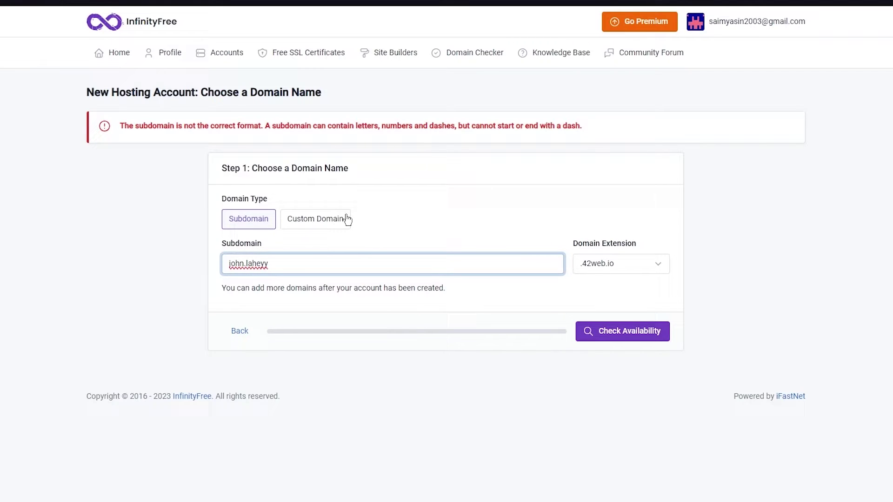
pyautogui.press('BackSpace')
pyautogui.press('BackSpace')
pyautogui.press('BackSpace')
pyautogui.press('BackSpace')
pyautogui.press('BackSpace')
pyautogui.press('BackSpace')
pyautogui.press('BackSpace')
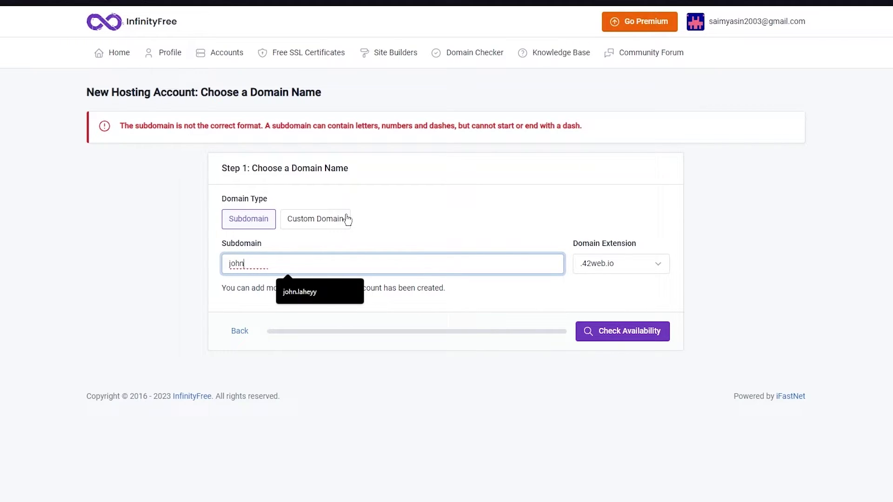
pyautogui.click(594, 343)
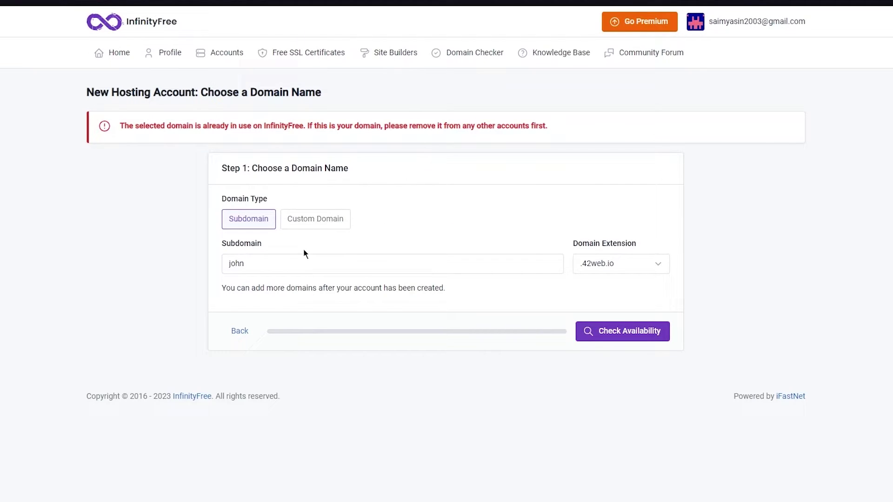
pyautogui.click(284, 259)
pyautogui.write('gyughgj')
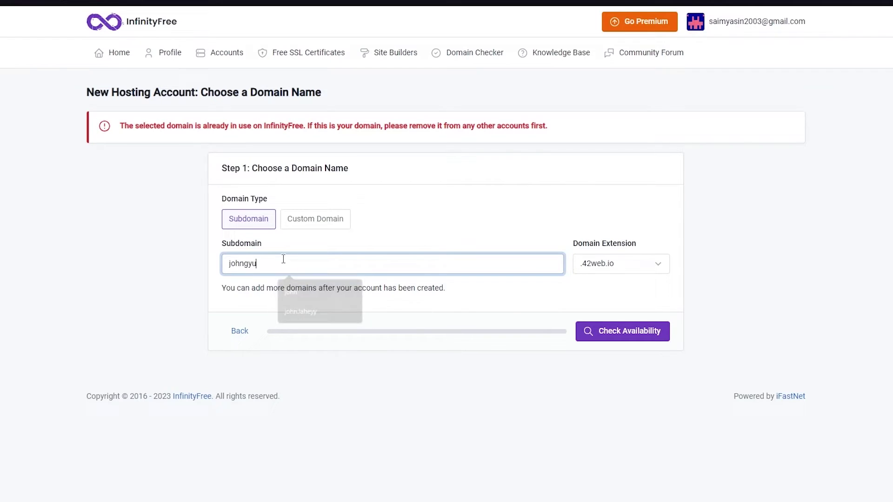
pyautogui.click(604, 340)
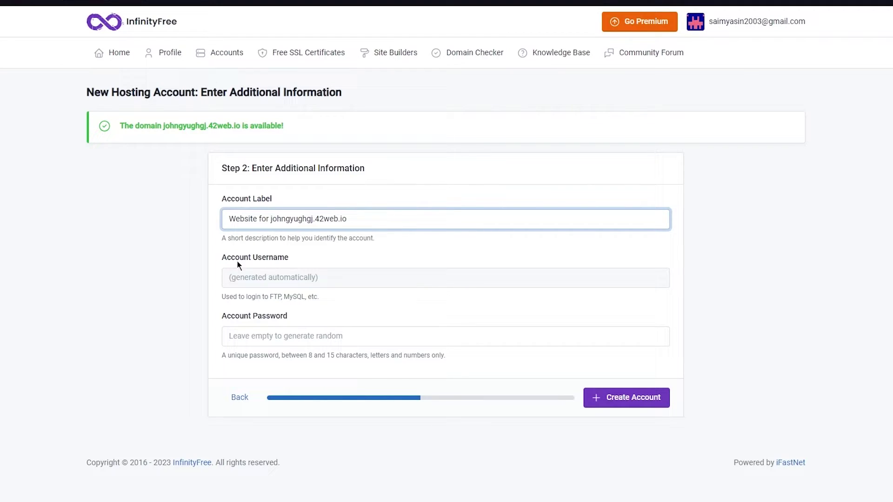
# - Leave the account password blank so one is generated, and create the hosting account
pyautogui.click(301, 333)
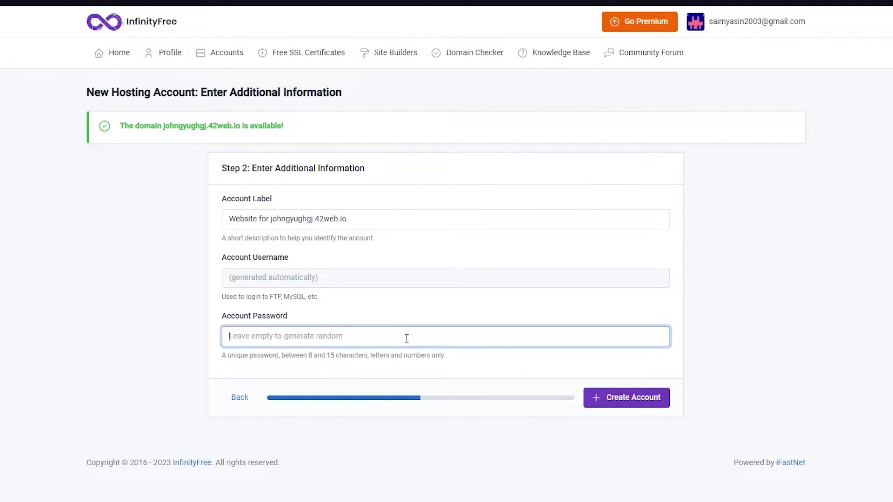
pyautogui.click(618, 407)
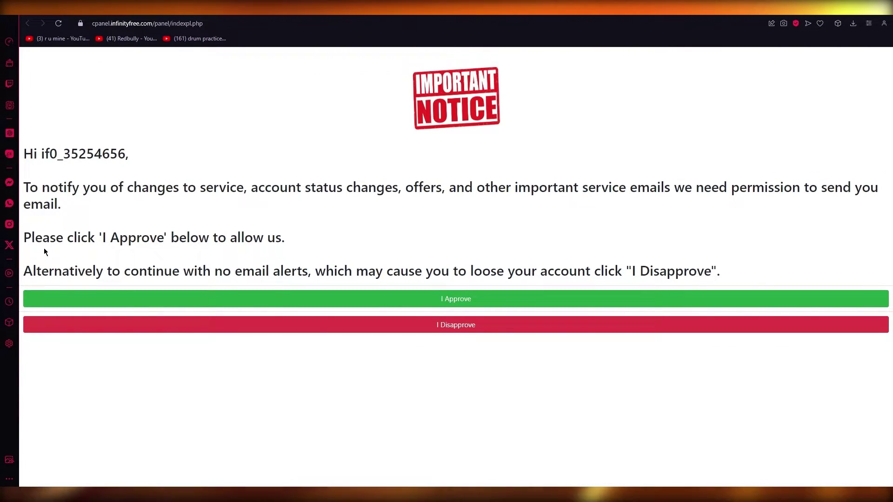
# - Approve service emails on the Important Notice so VistaPanel loads
pyautogui.click(457, 305)
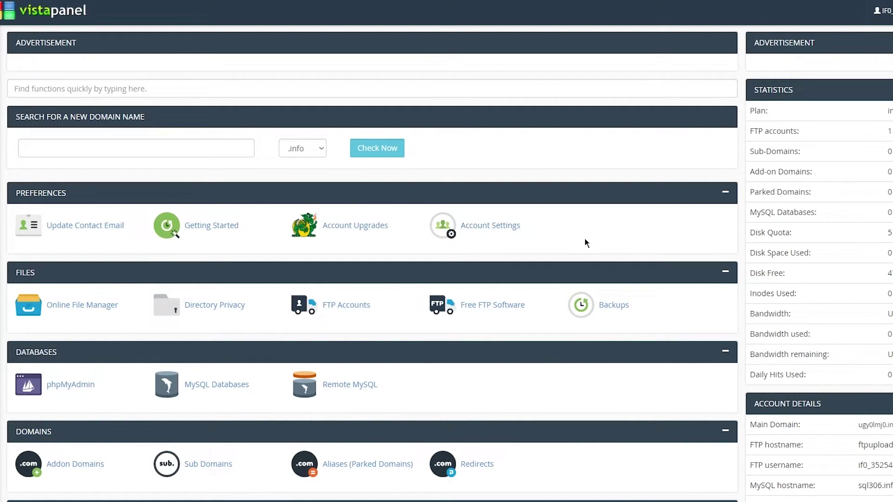
# - Scroll through the VistaPanel dashboard to locate the Online File Manager
pyautogui.scroll(-1, 584, 239)
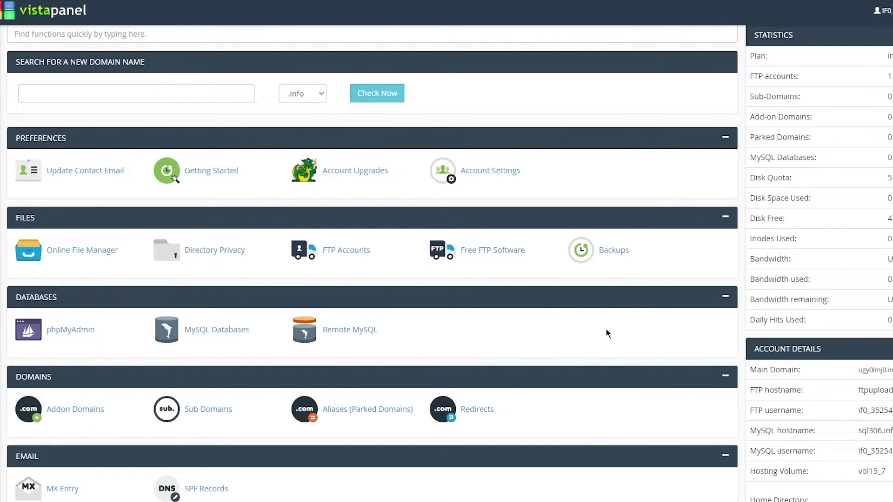
pyautogui.scroll(-5, 607, 333)
pyautogui.scroll(-5, 607, 328)
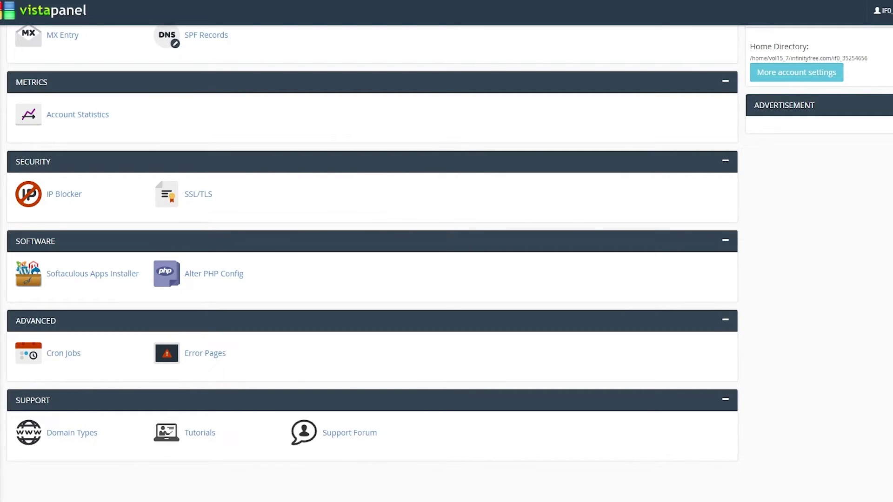
pyautogui.scroll(8, 331, 185)
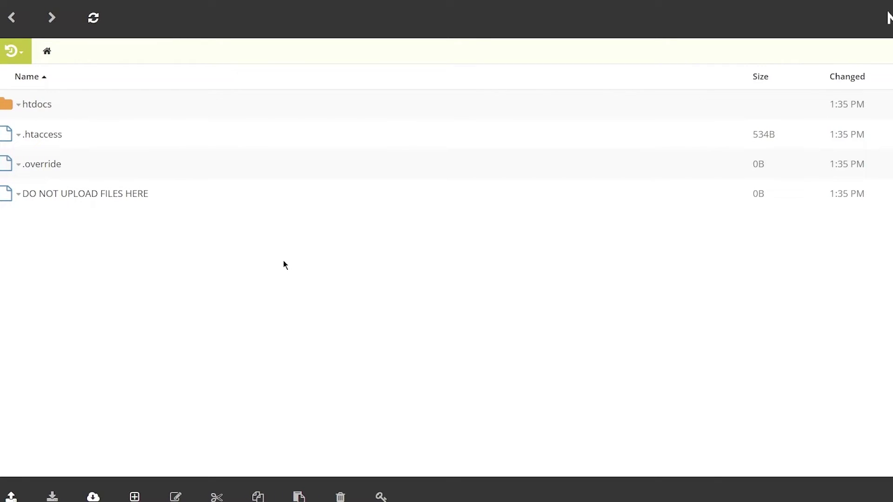
# - Open htdocs and confirm index2.html is there, dismissing its file actions menu
pyautogui.click(30, 103)
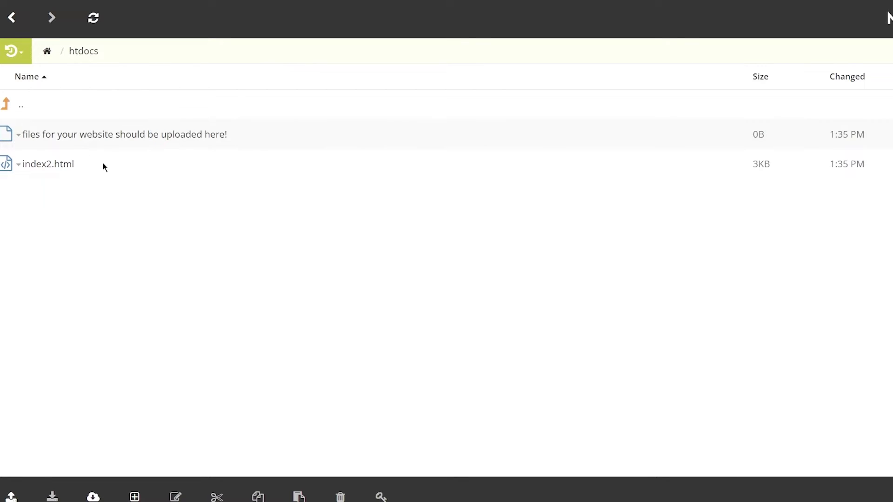
pyautogui.rightClick(79, 161)
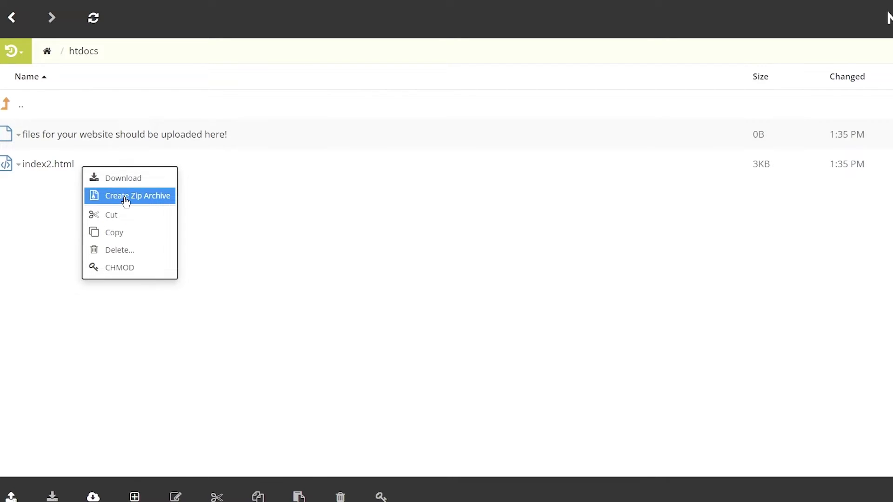
pyautogui.click(375, 249)
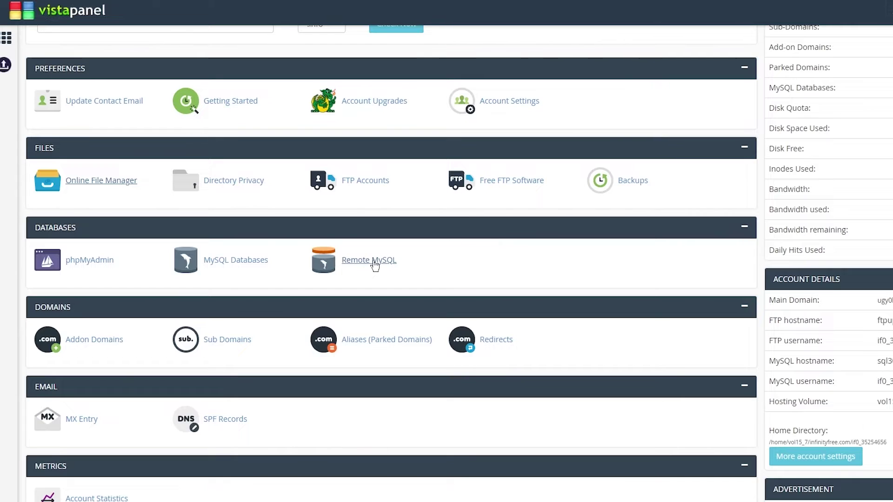
# - Create a MySQL database named newoperation, fixing the 'mewoperation' typo first
pyautogui.click(228, 260)
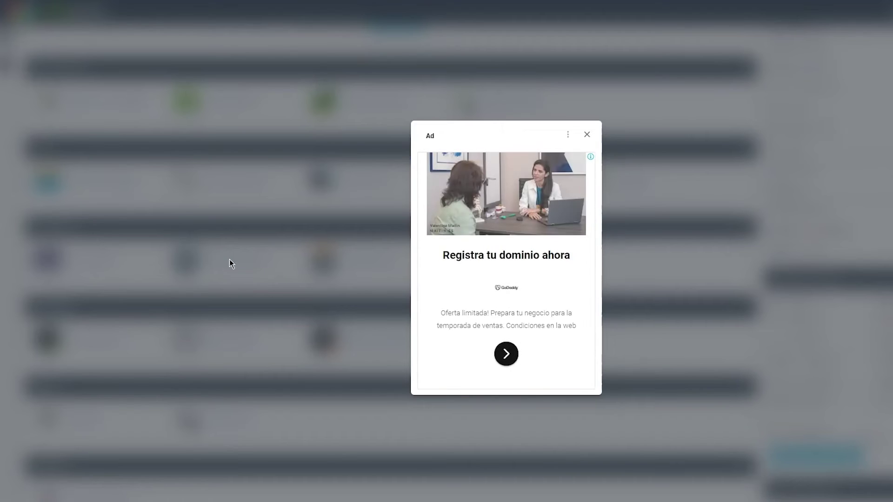
pyautogui.click(587, 135)
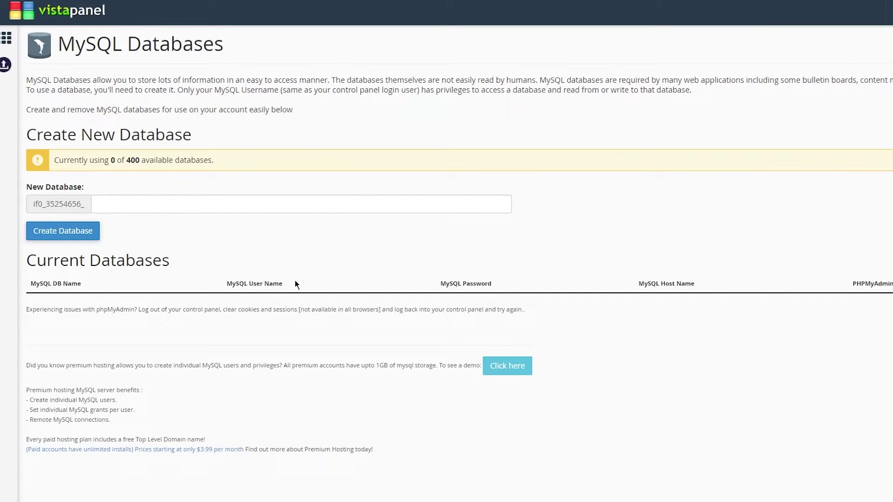
pyautogui.click(247, 208)
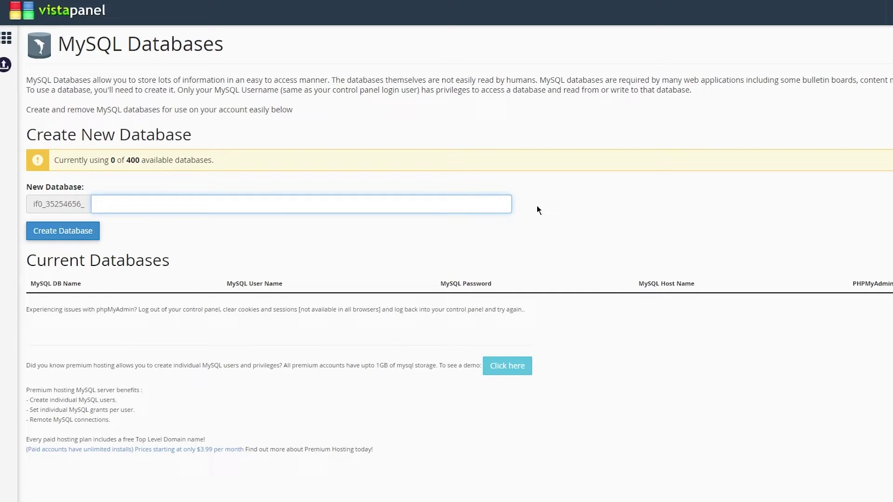
pyautogui.write('mewoperation')
pyautogui.press('Home')
pyautogui.press('Right')
pyautogui.press('BackSpace')
pyautogui.write('n')
pyautogui.click(88, 236)
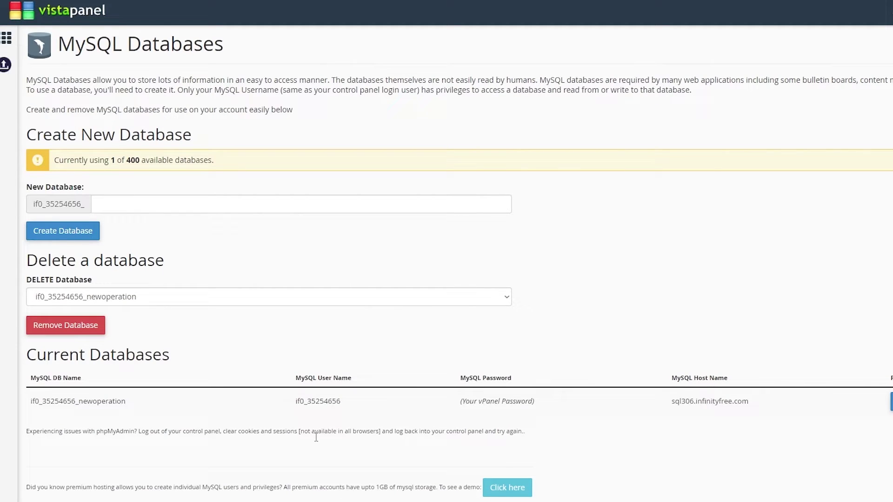
# - Scroll down Current Databases to the newoperation database's phpMyAdmin link
pyautogui.scroll(-2, 168, 344)
pyautogui.scroll(-1, 169, 346)
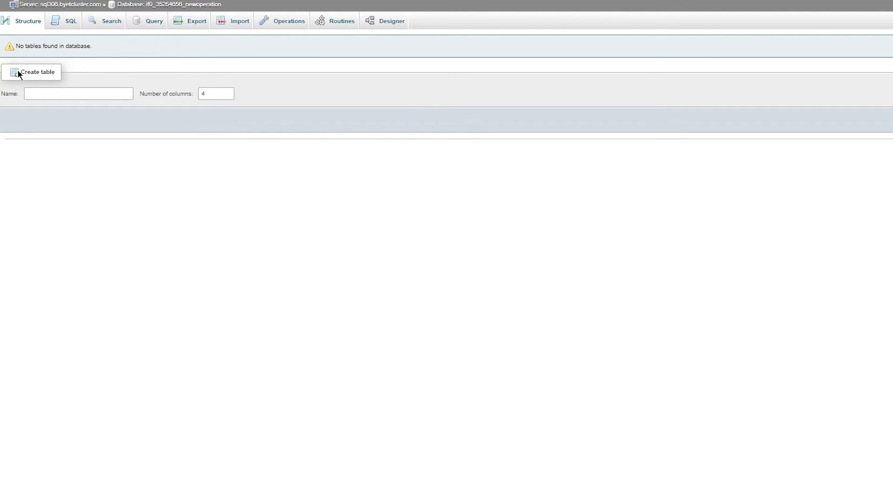
# - Create a new phpMyAdmin table named 'my data' with 1 column
pyautogui.click(51, 94)
pyautogui.click(87, 93)
pyautogui.write('my data')
pyautogui.press('Tab')
pyautogui.write('1')
pyautogui.click(62, 95)
pyautogui.press('Return')
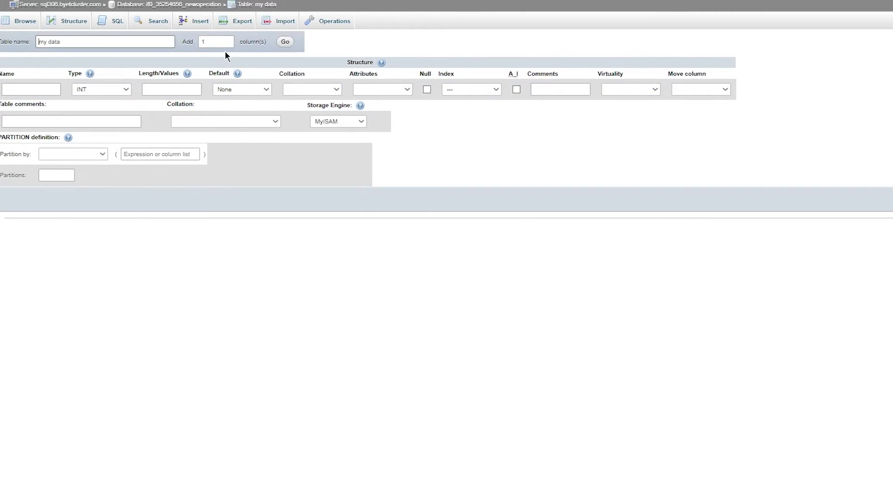
# - Keep the first column of 'my data' as type INT with default None
pyautogui.press('Tab')
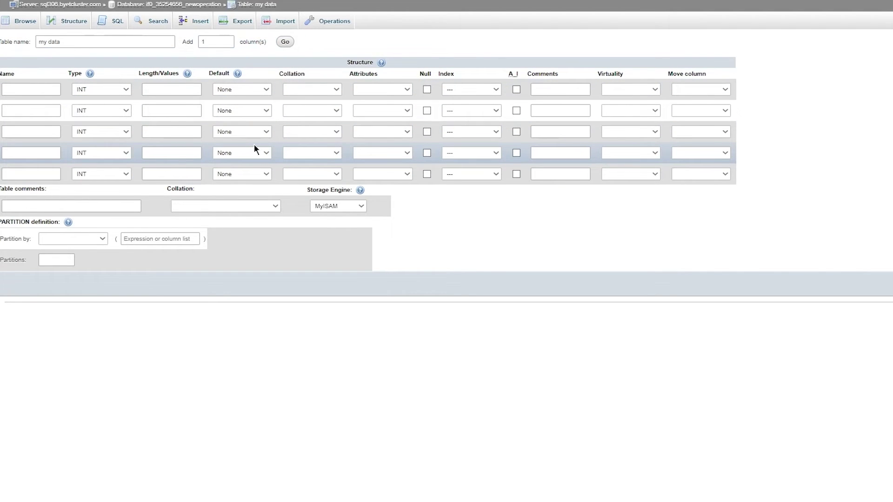
pyautogui.click(13, 90)
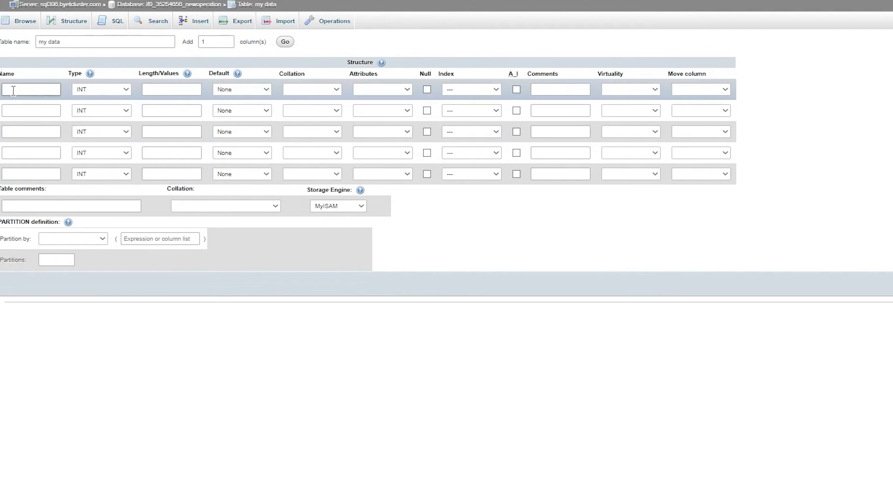
pyautogui.click(110, 93)
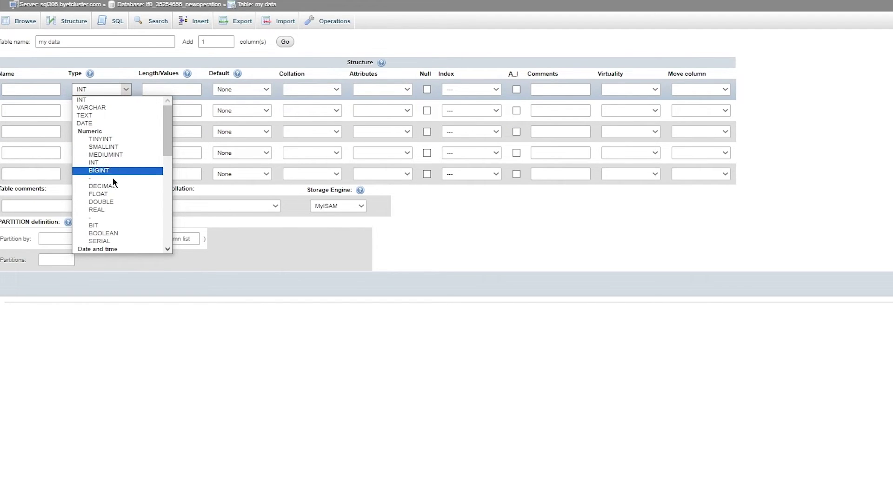
pyautogui.click(116, 310)
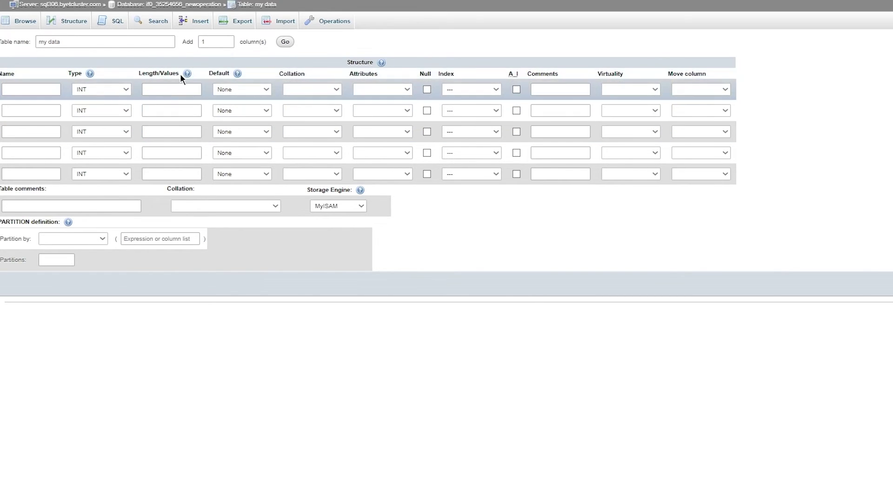
pyautogui.click(250, 88)
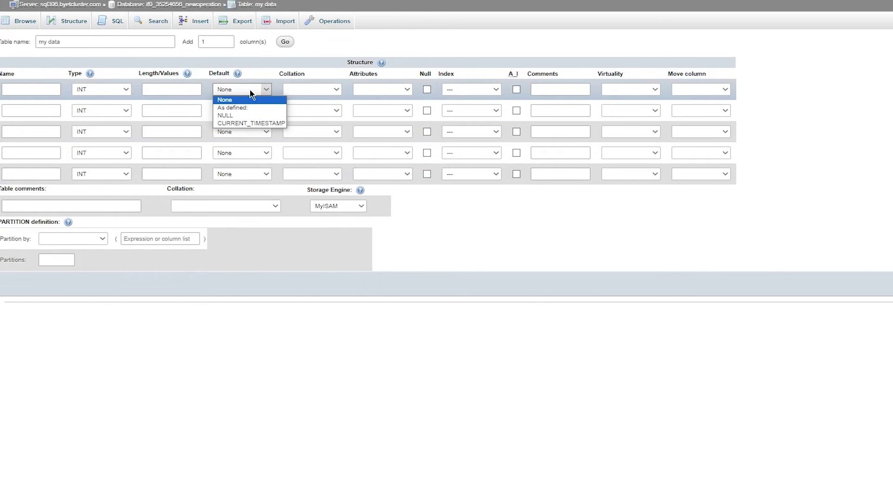
pyautogui.click(250, 92)
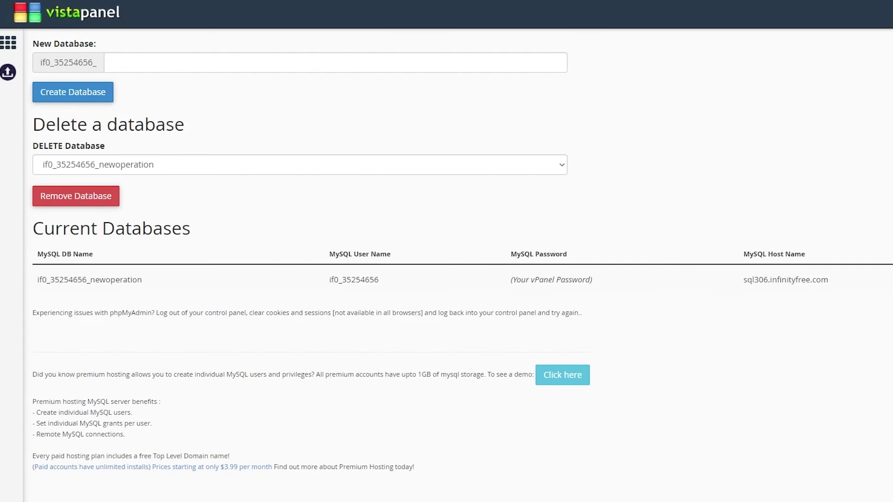
# - Finish the new hosting account setup from the Account Created page
pyautogui.scroll(3, 446, 252)
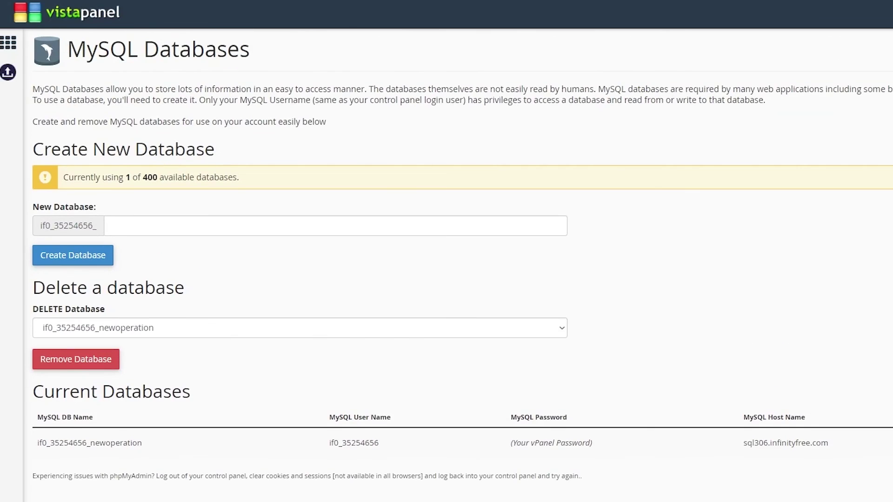
pyautogui.scroll(-4, 447, 251)
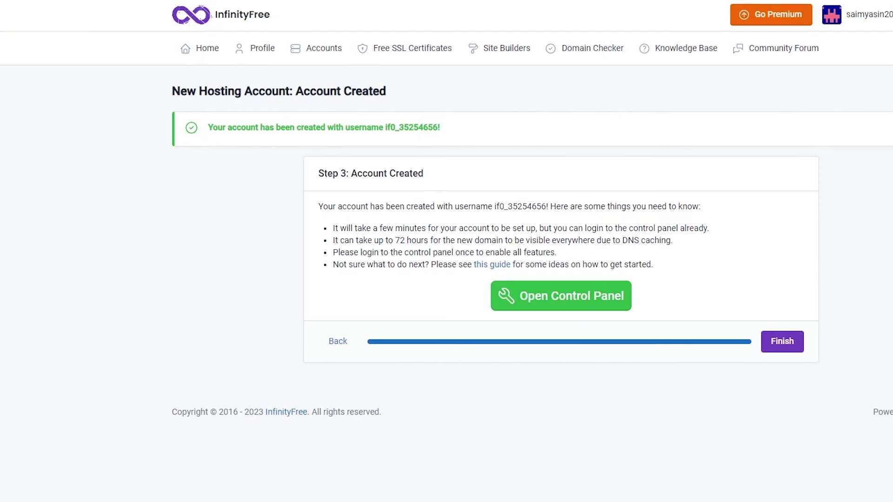
pyautogui.click(649, 331)
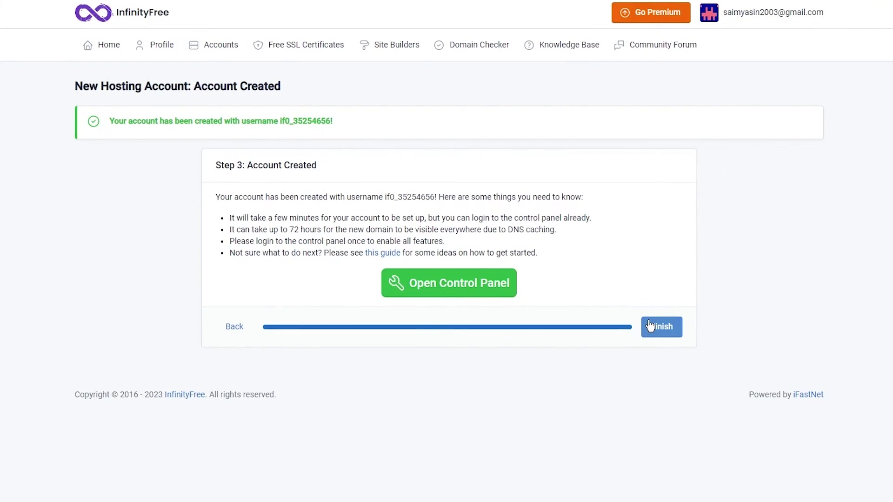